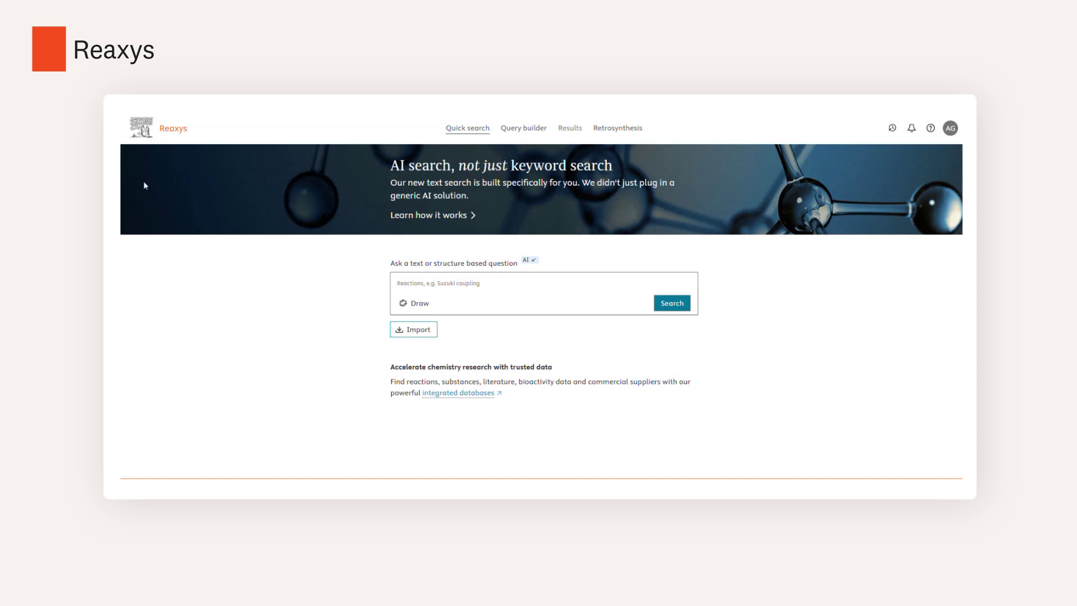
Step: Search for "Which RAS family member should you target for cancer treatment" and view the matching documents
left_click(448, 293)
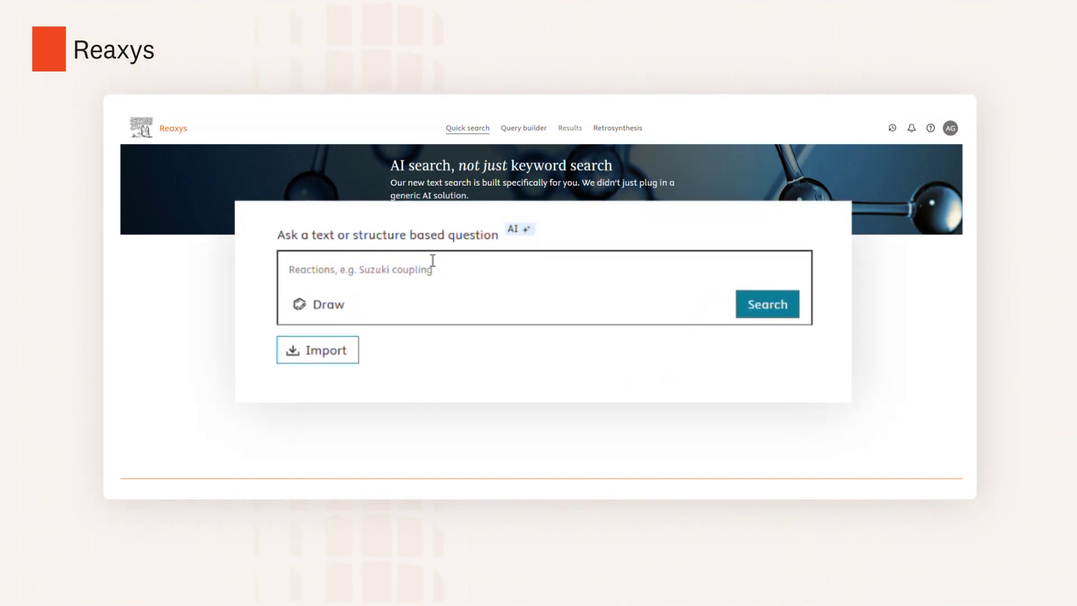
type("Which RAS family member should you target for cancer treatment")
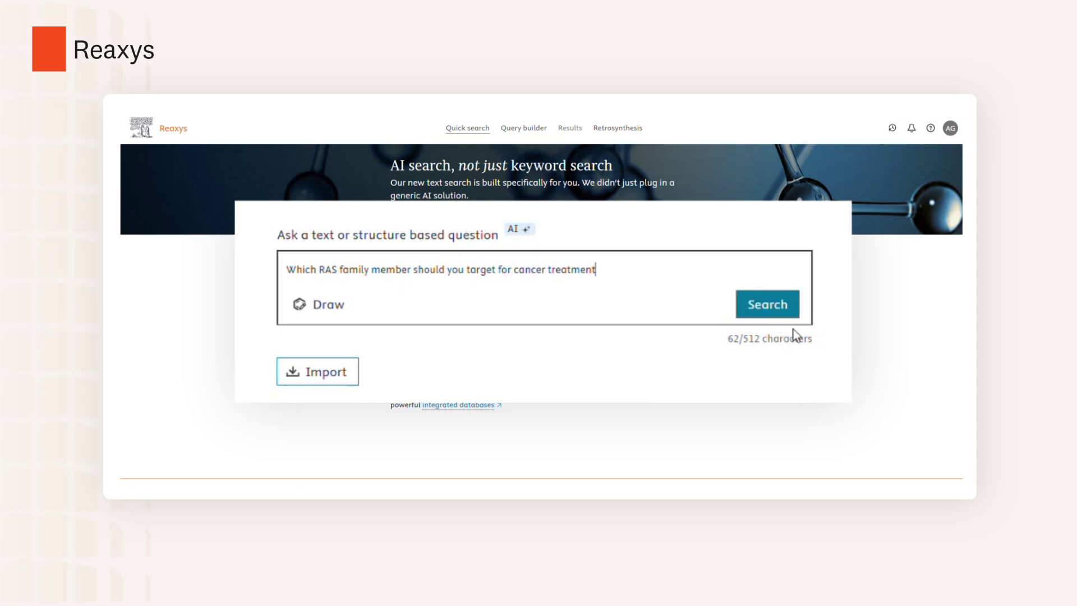
left_click(767, 308)
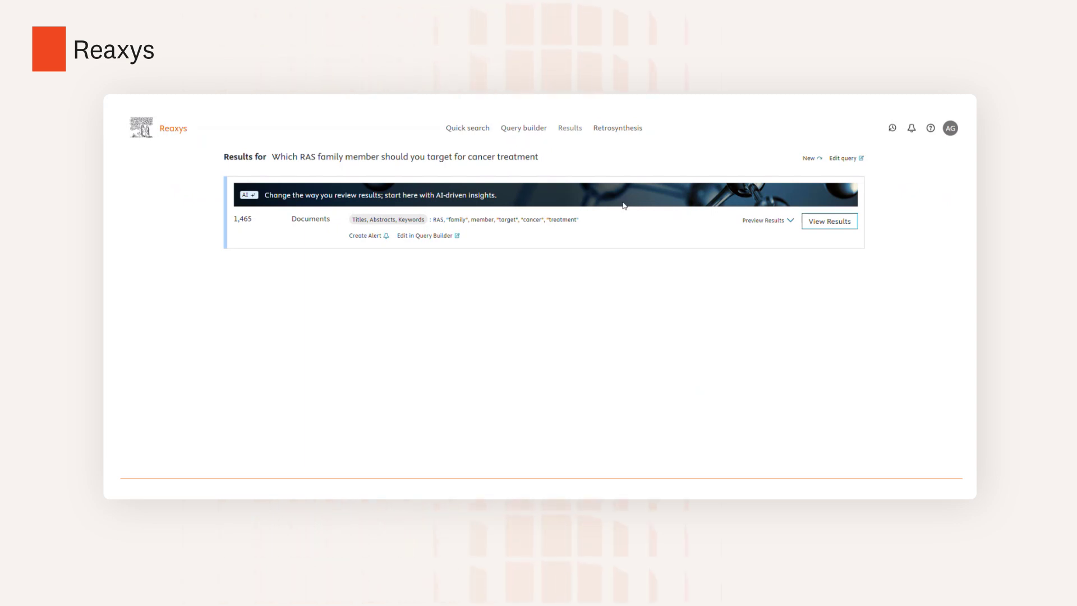
left_click(828, 222)
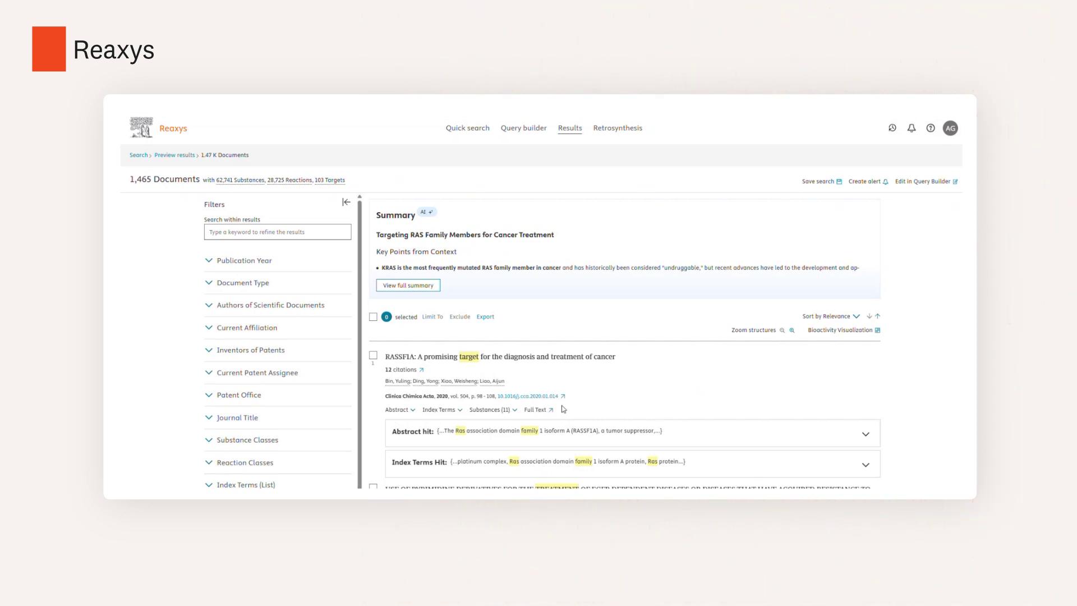
Step: Read the full AI summary through its concise recommendation and preview the abstract of reference 1 cited there
scroll(563, 409, "down", 1)
scroll(563, 409, "up", 1)
left_click(416, 286)
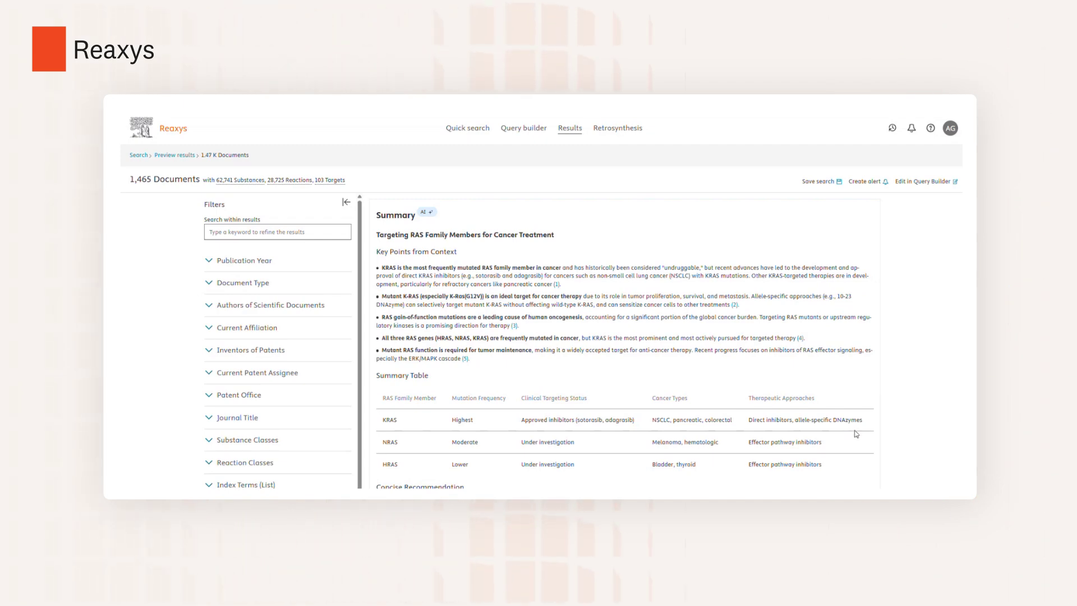
scroll(856, 434, "down", 3)
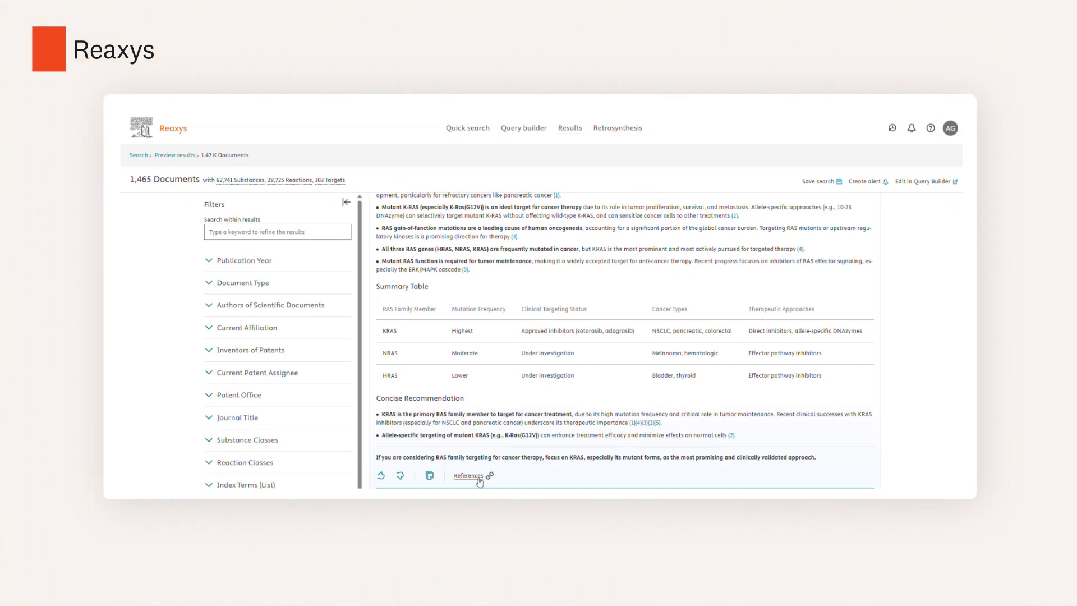
left_click(632, 423)
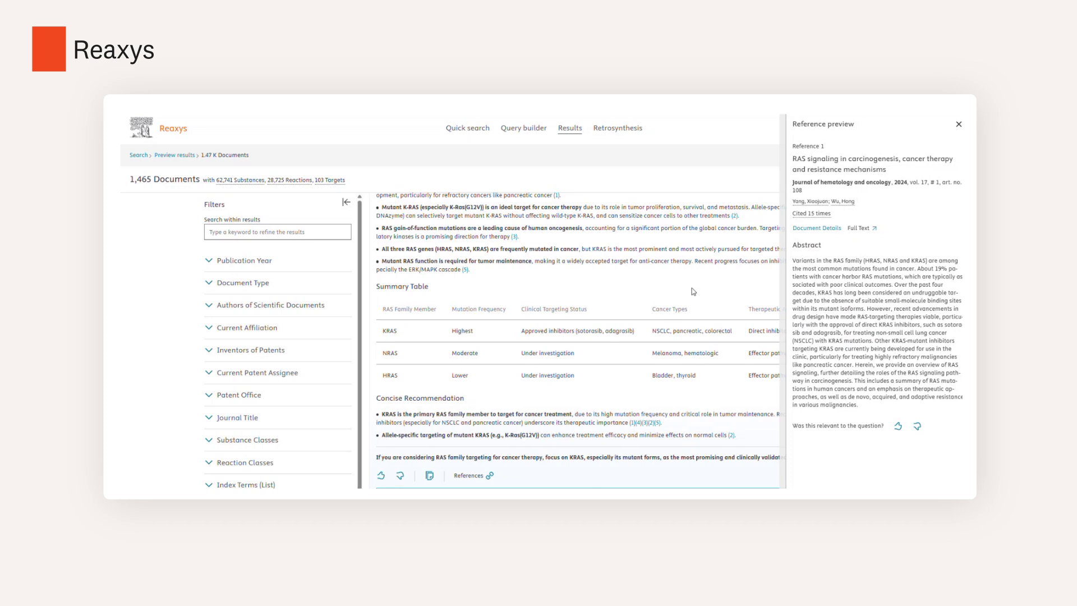
left_click(958, 124)
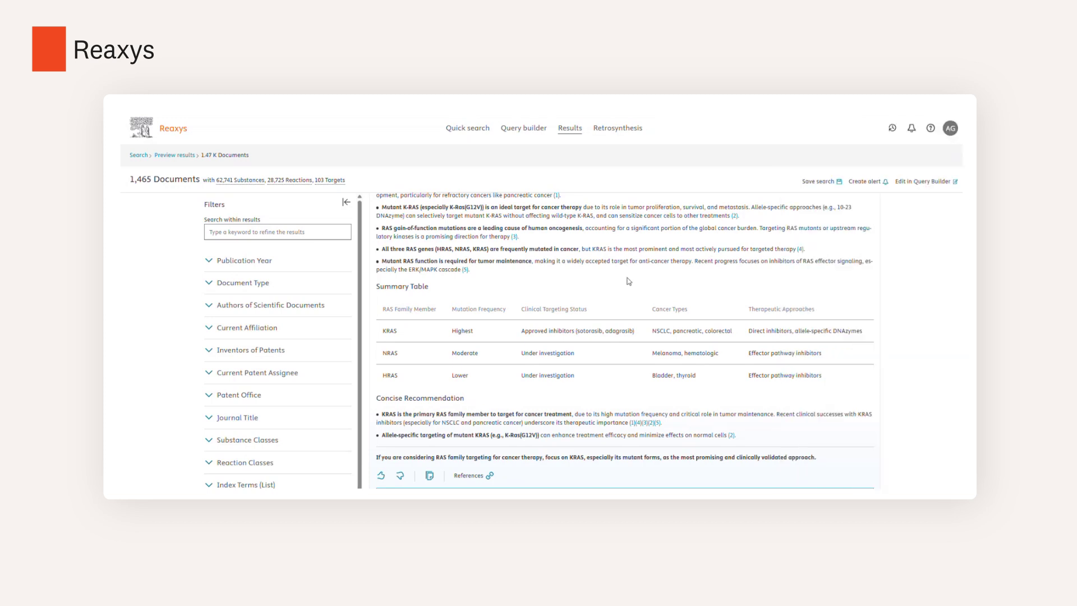
Step: Start a new query in the Query builder with three Target Name fields, found by searching the fields for "target"
left_click(527, 135)
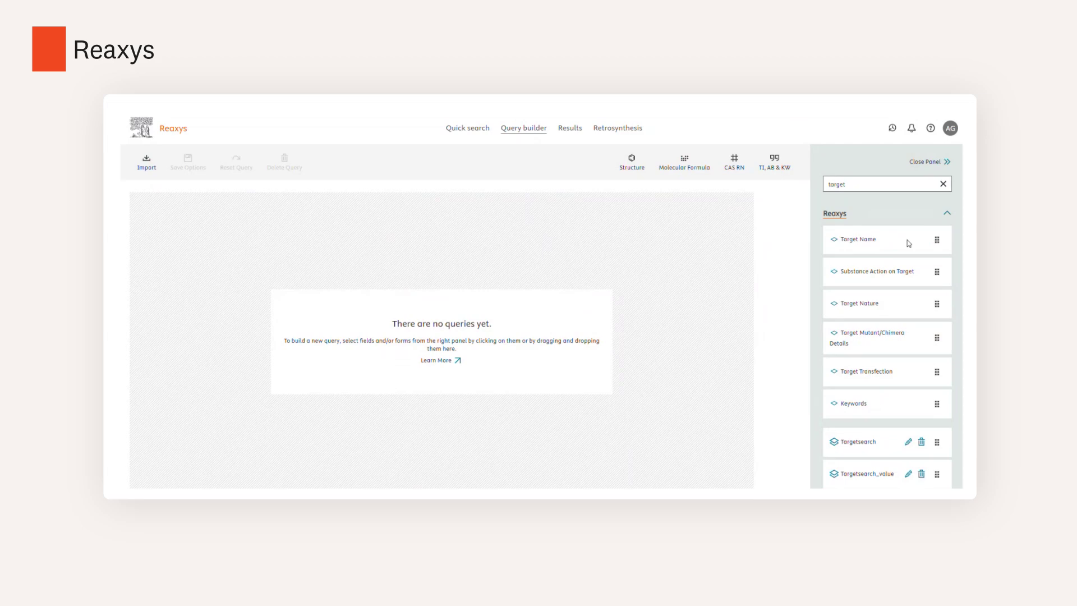
left_click(867, 242)
left_click(866, 242)
left_click(866, 242)
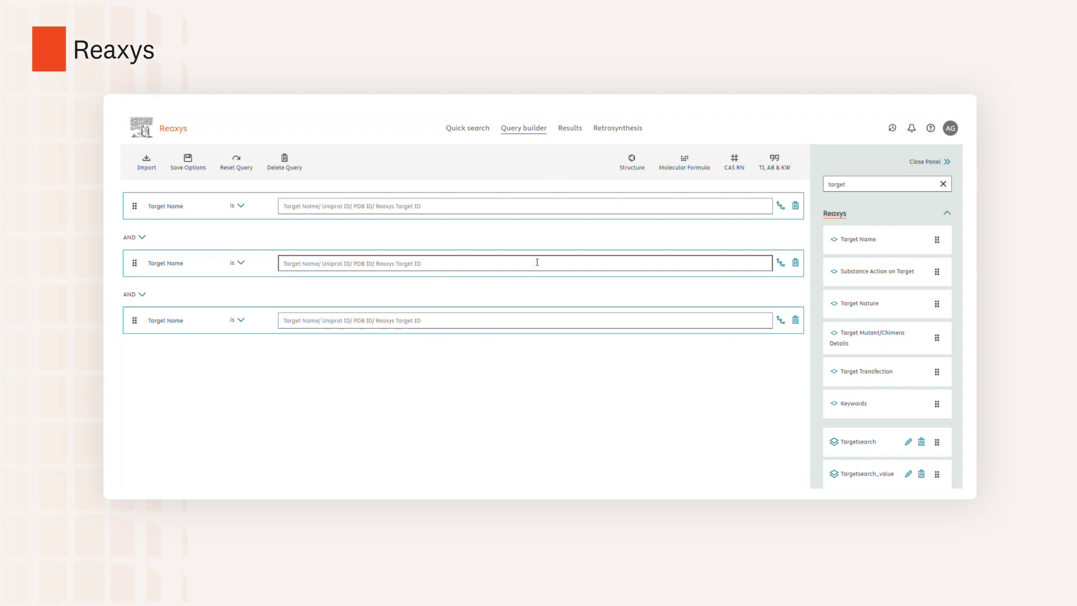
Step: Set both operators between the three Target Name fields to OR
left_click(140, 239)
left_click(140, 268)
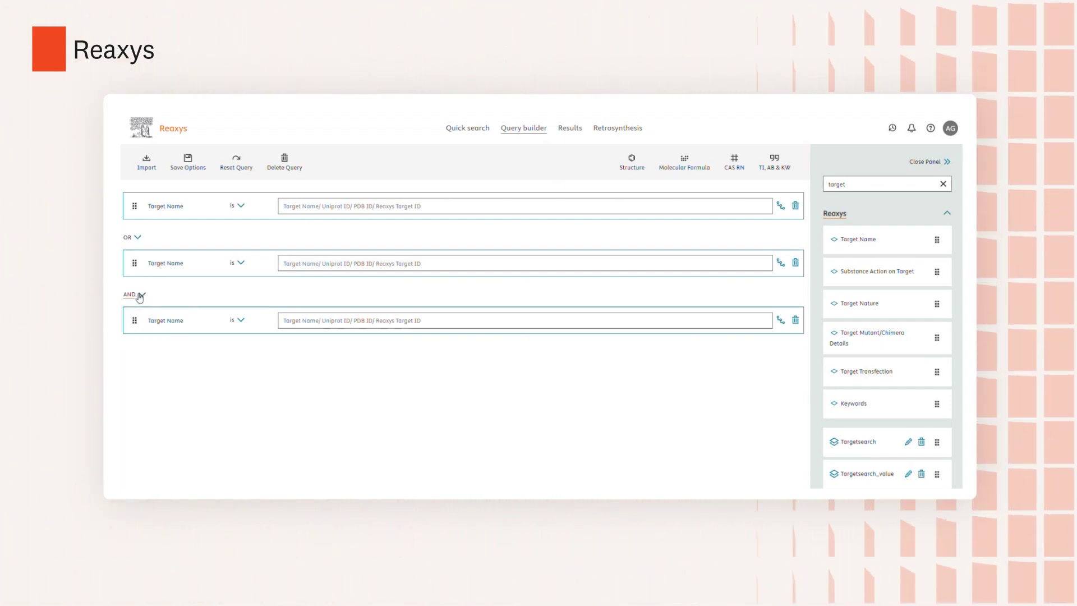
left_click(138, 294)
left_click(140, 327)
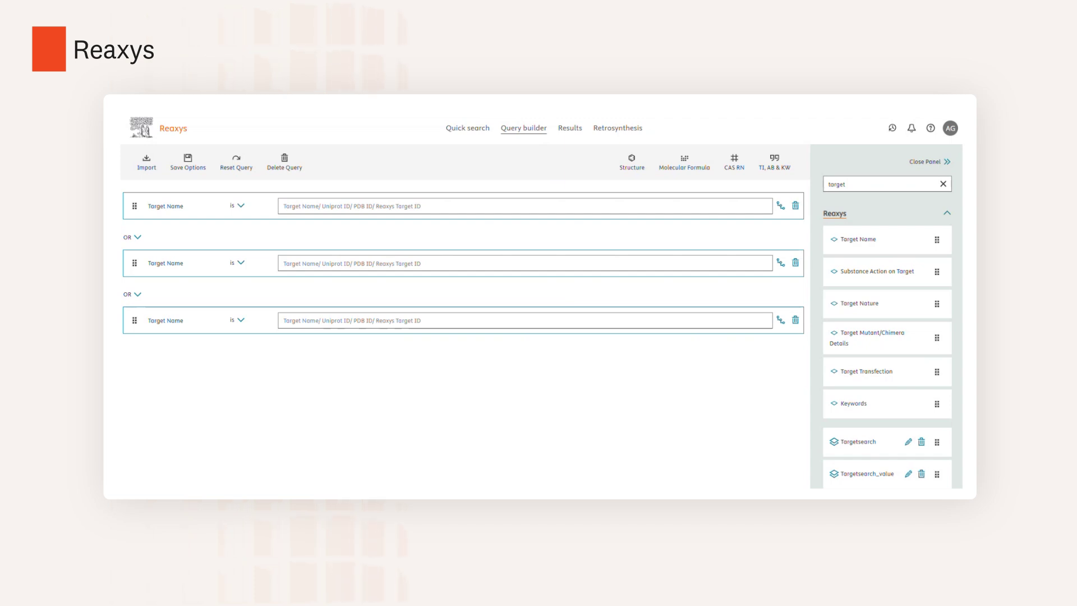
Step: Enter kras, nras and hras as the three target names and run the query to list the matching targets
left_click(469, 206)
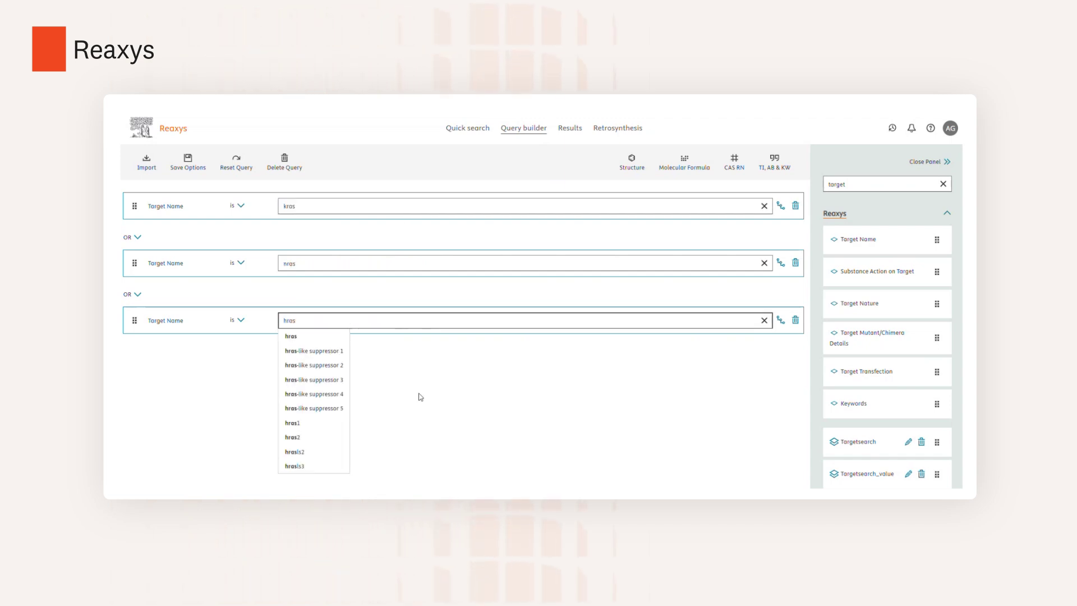
left_click(440, 351)
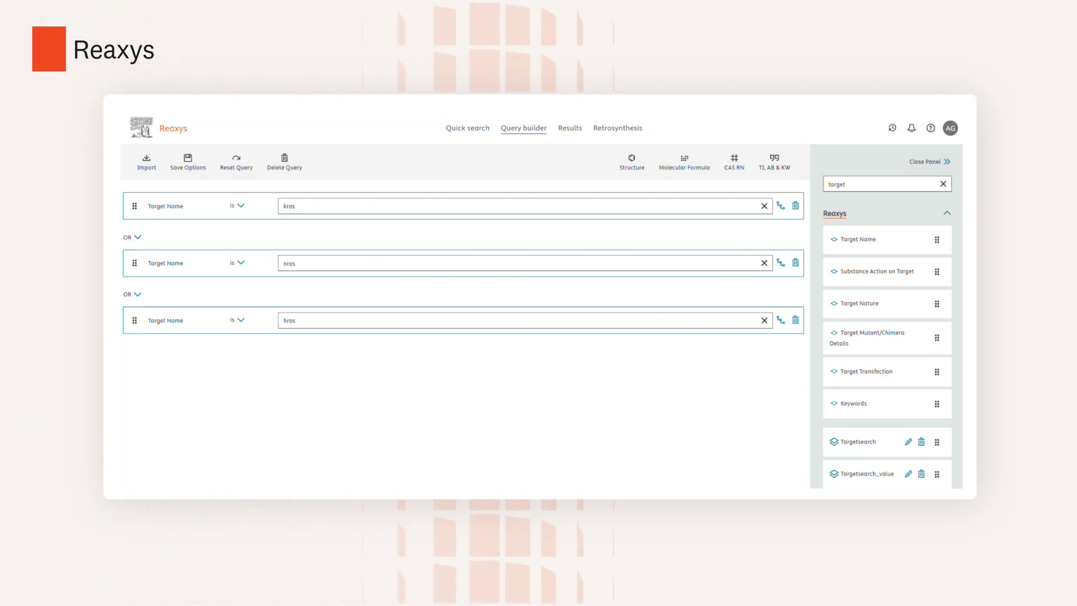
key("Return")
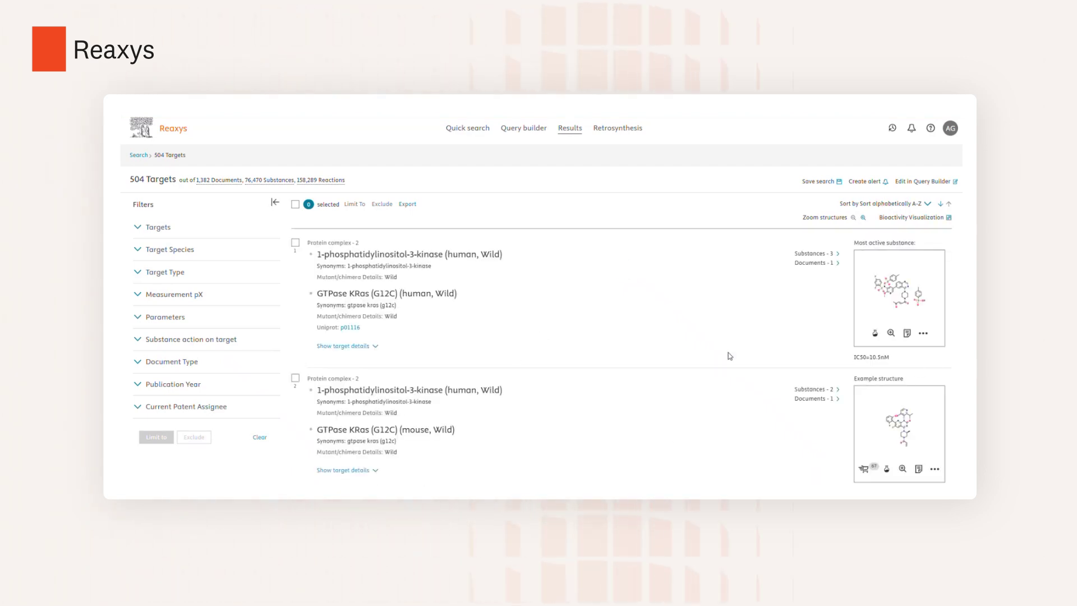
Step: Limit the target results to the Measurement pX ranges from >7 - 8 up to >13 - 14
left_click(196, 298)
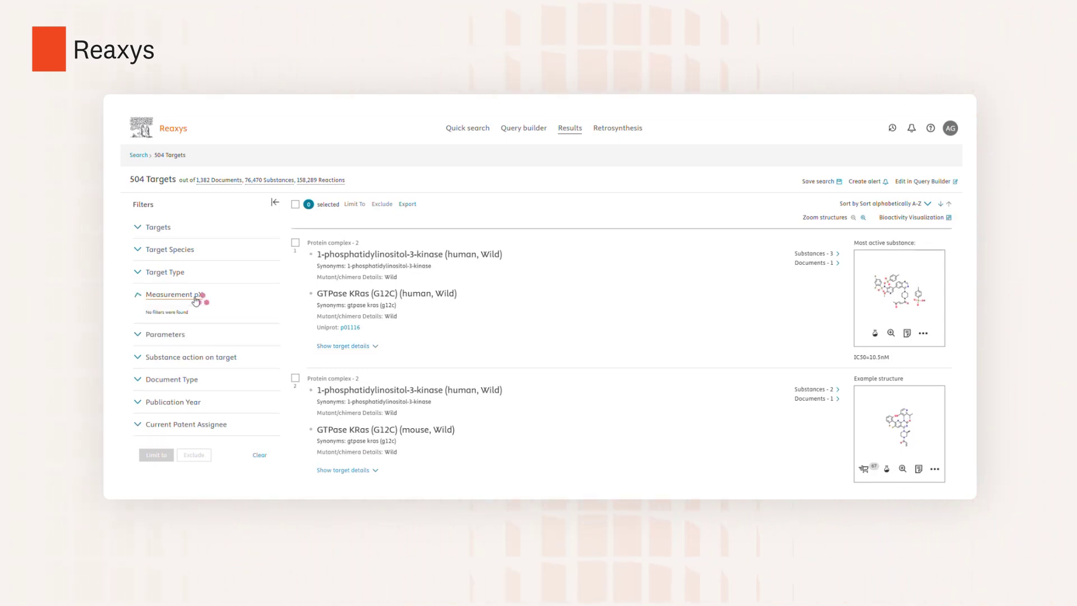
left_click(150, 315)
left_click(150, 330)
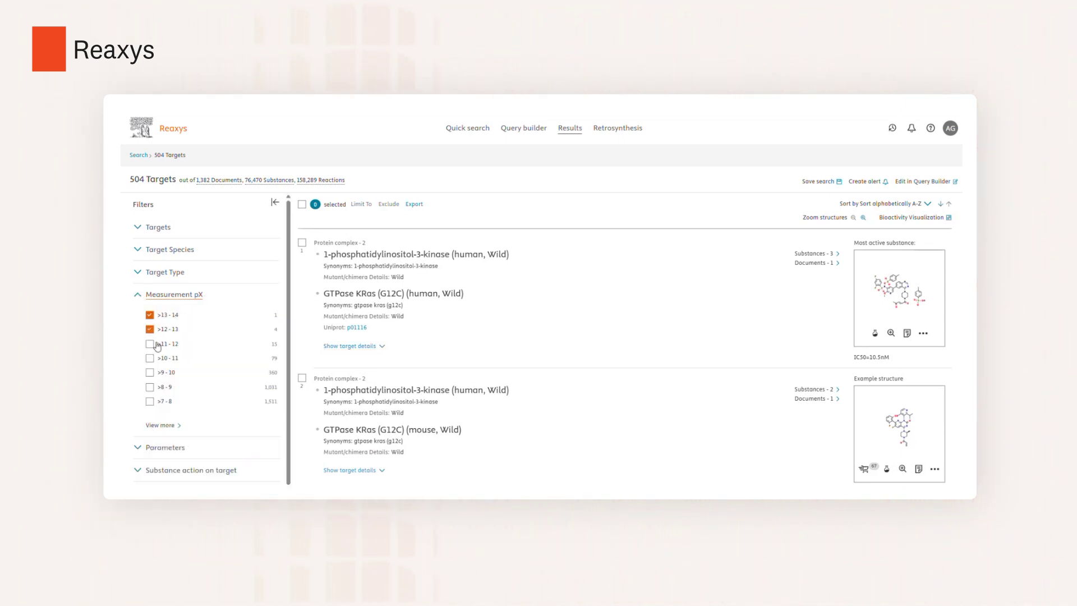
left_click(149, 387)
left_click(150, 401)
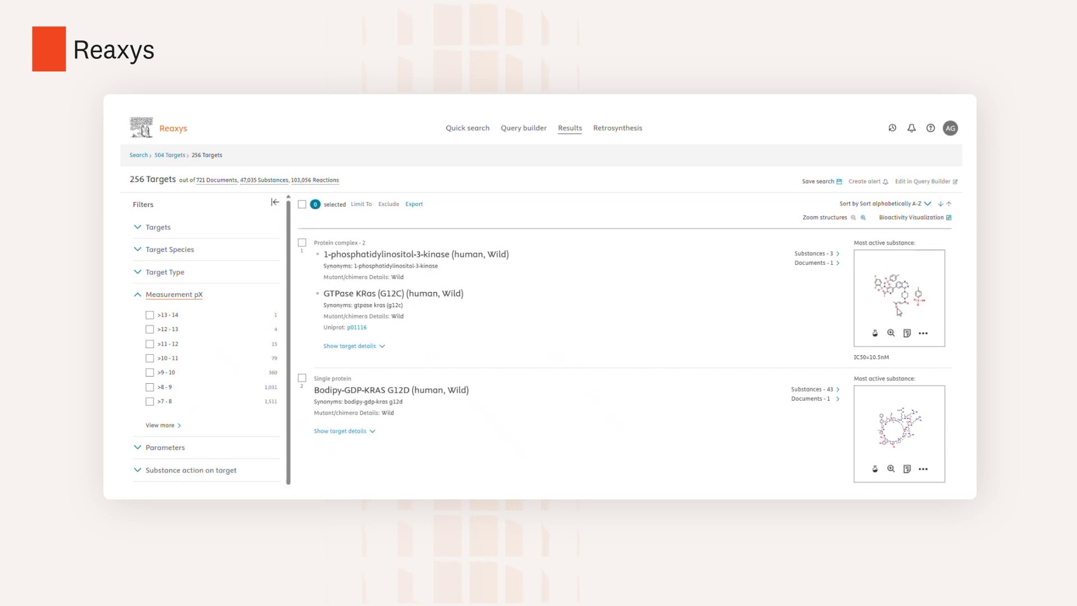
Step: Open the bioactivity visualization of the filtered targets and sort the substances by activity on the filled GTPase KRas column
left_click(934, 220)
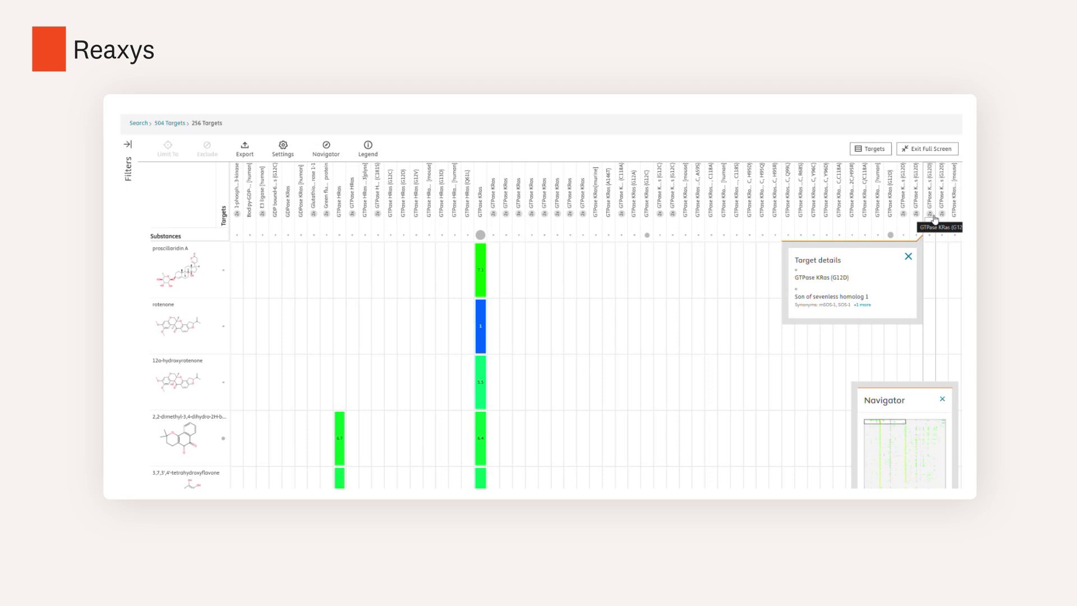
left_click(480, 232)
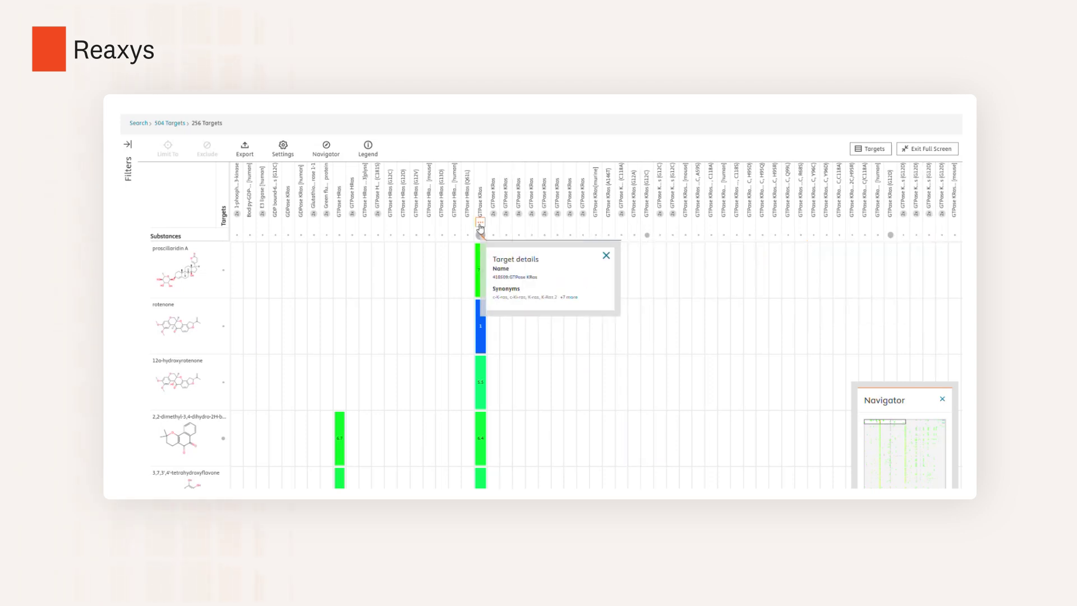
left_click(480, 224)
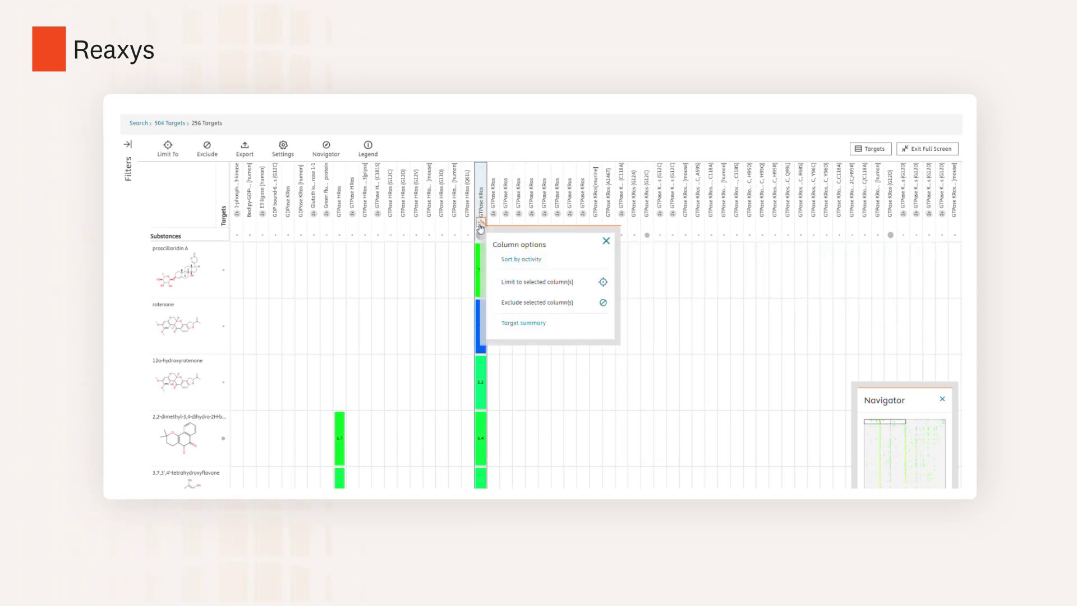
left_click(521, 259)
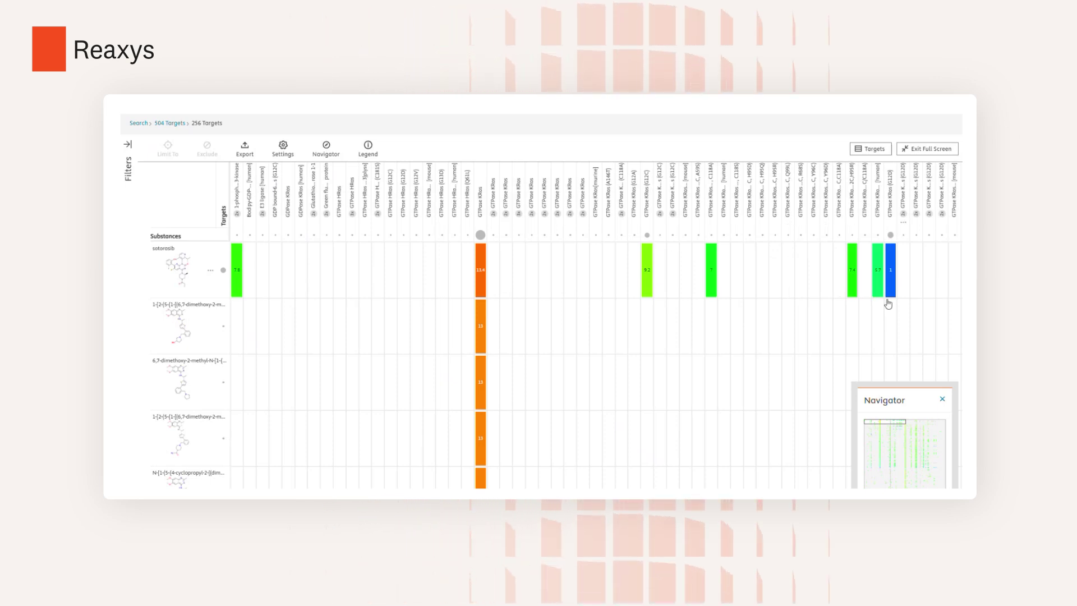
Step: Examine the activity values of sotorasib across the KRas target and mutant columns of the heatmap
mouse_move(480, 210)
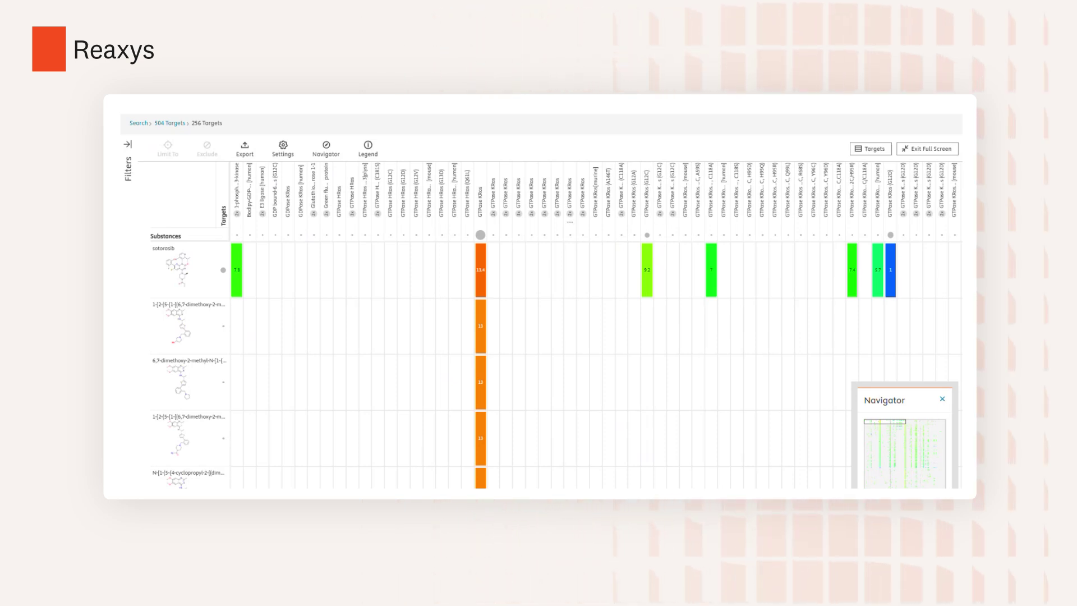
scroll(644, 426, "right", 2)
scroll(597, 326, "right", 2)
scroll(596, 325, "left", 3)
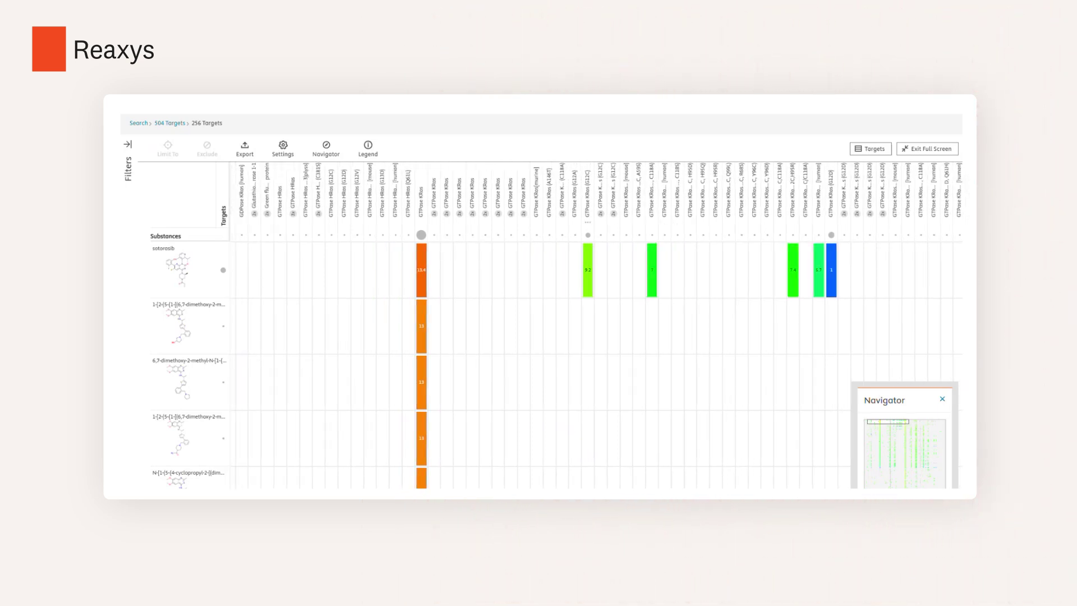